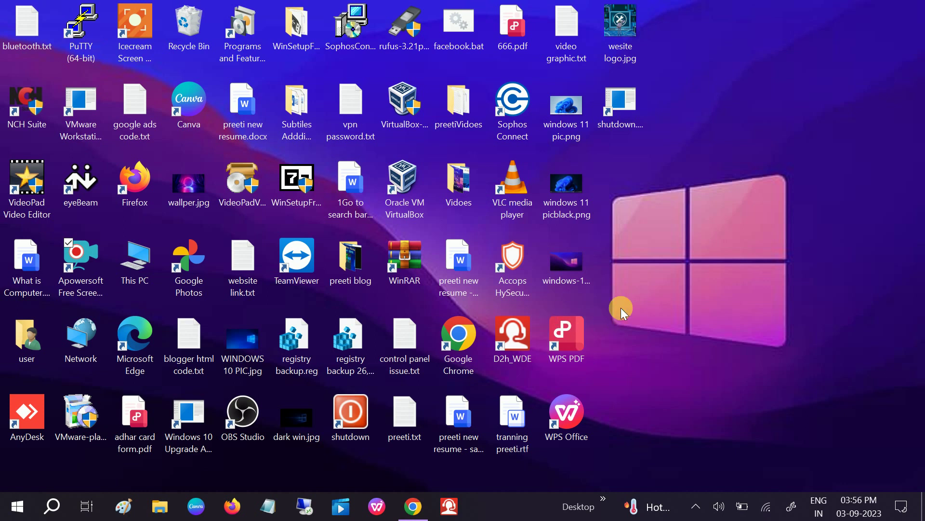
- Open Control Panel by searching 'contr'
click(10, 499)
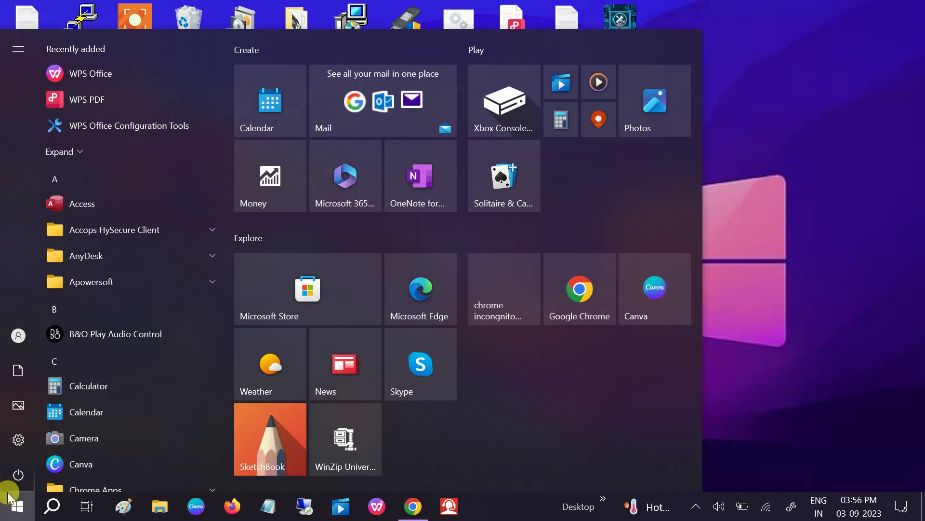
click(746, 191)
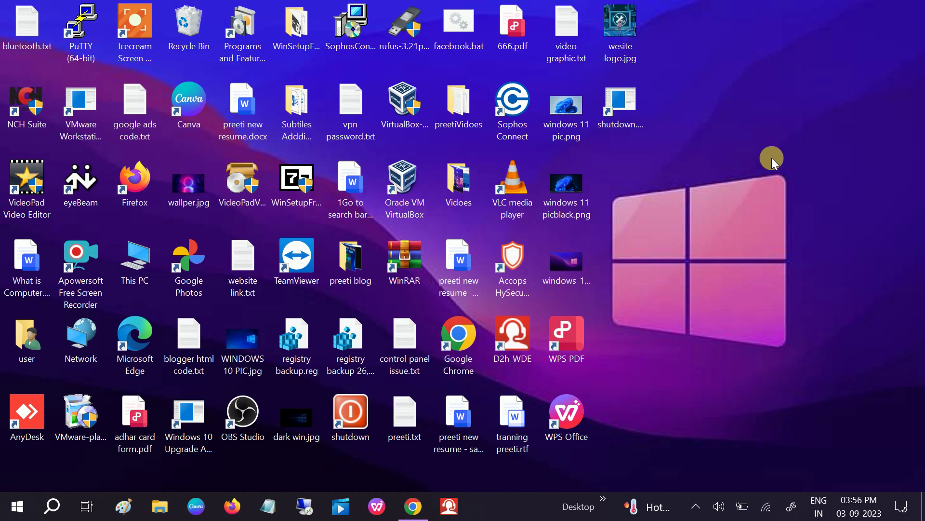
click(54, 515)
text(co)
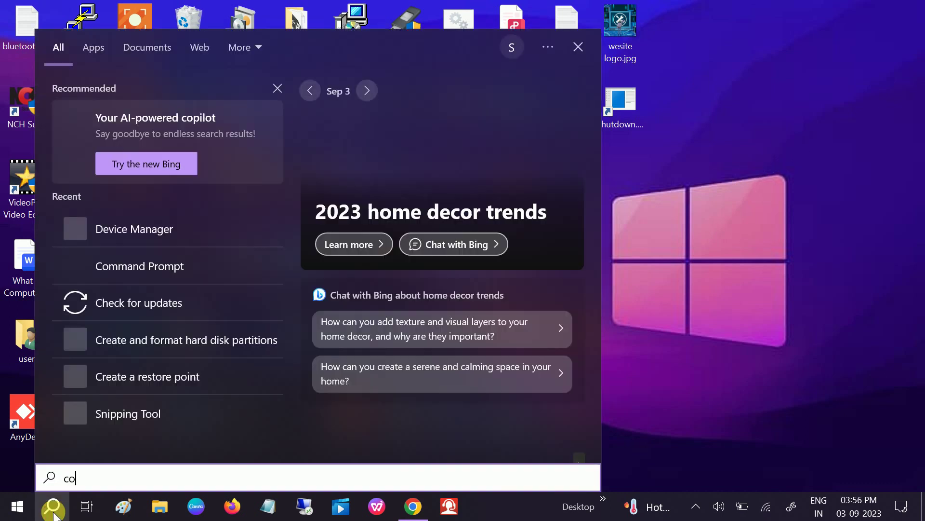
text(ntr)
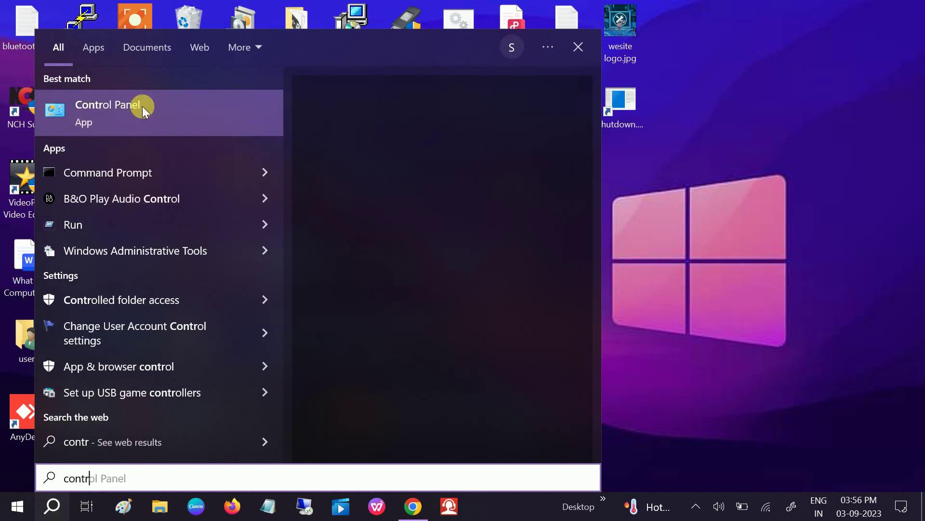
click(142, 106)
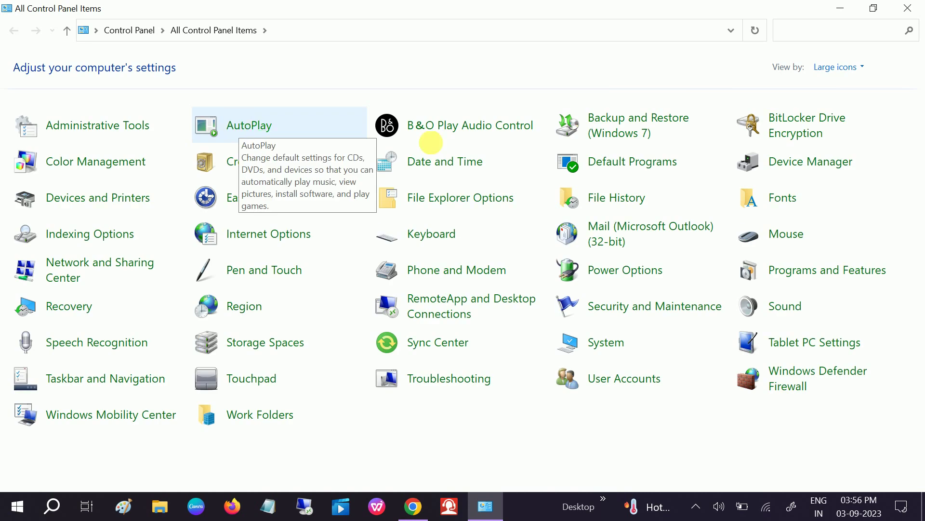
- View Control Panel items as large icons and go to Power Options
click(822, 70)
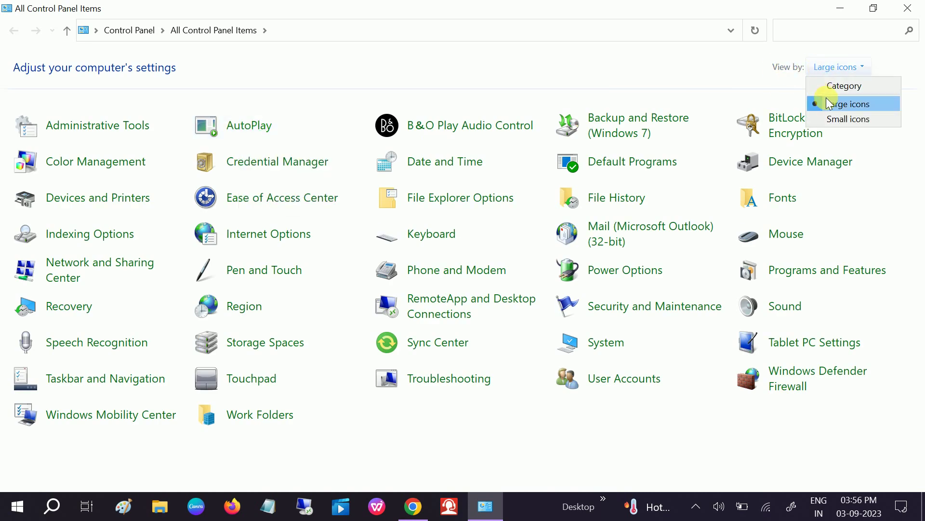
click(834, 89)
click(685, 68)
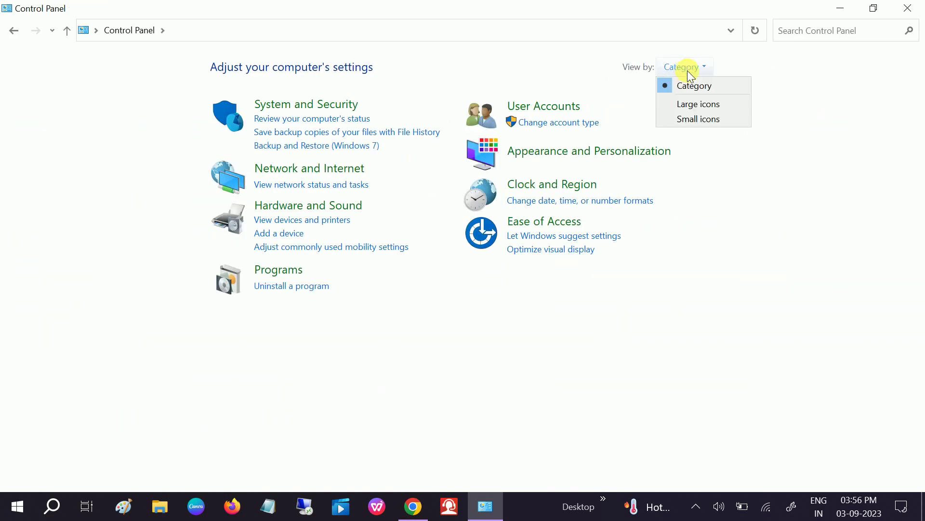
click(707, 110)
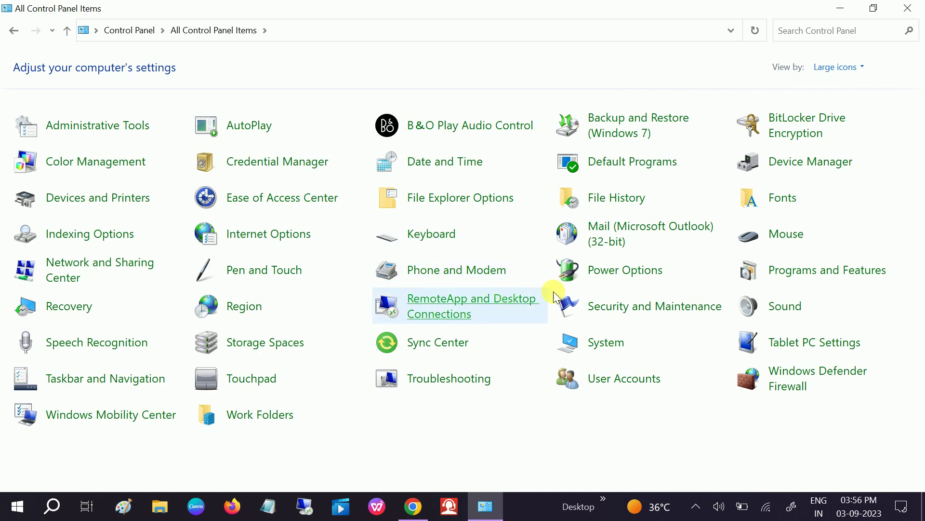
click(610, 274)
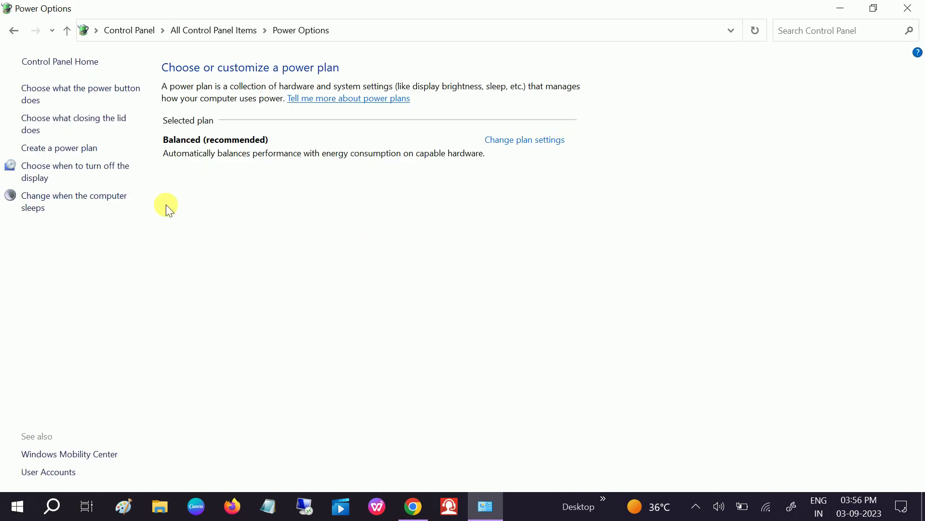
- Turn off 'Turn on fast startup (recommended)' in the power button settings and save
click(104, 99)
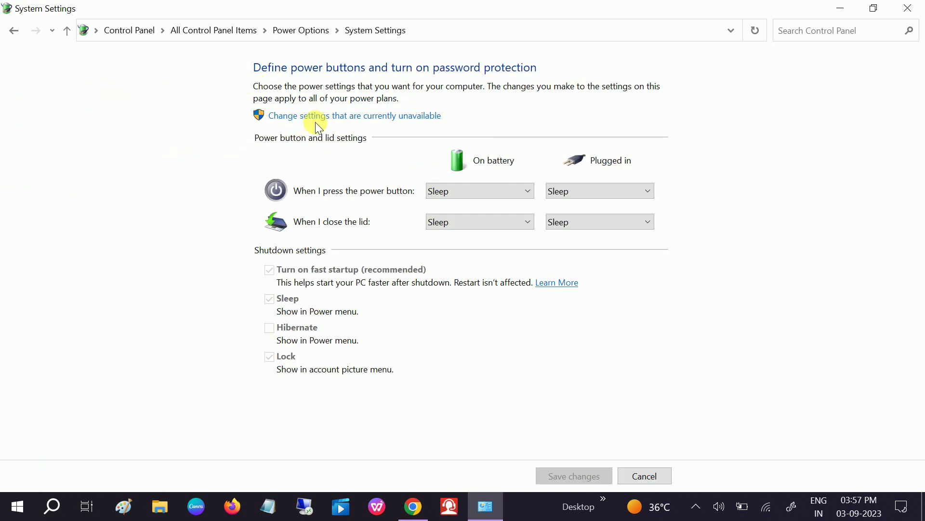
click(365, 119)
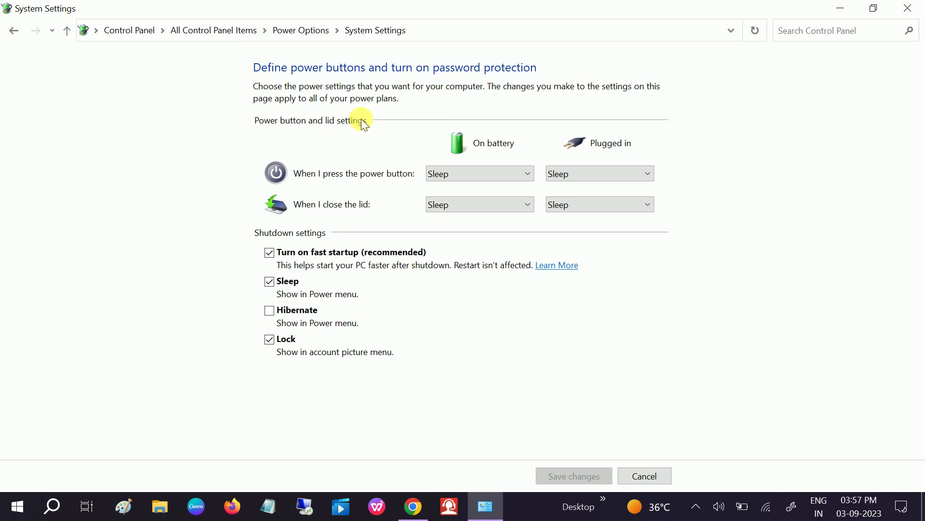
click(271, 253)
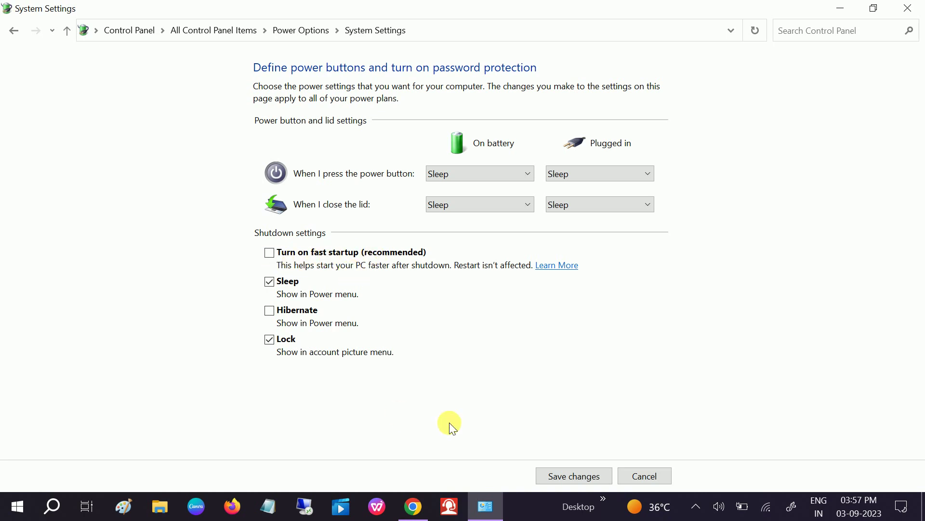
click(567, 478)
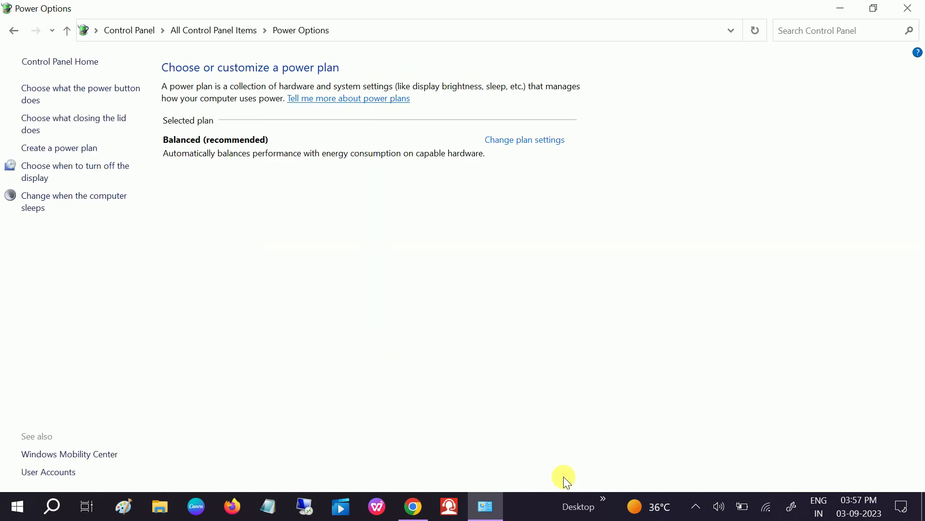
- Check the Start menu's shut down choices, then close the Power Options window
click(16, 506)
click(18, 475)
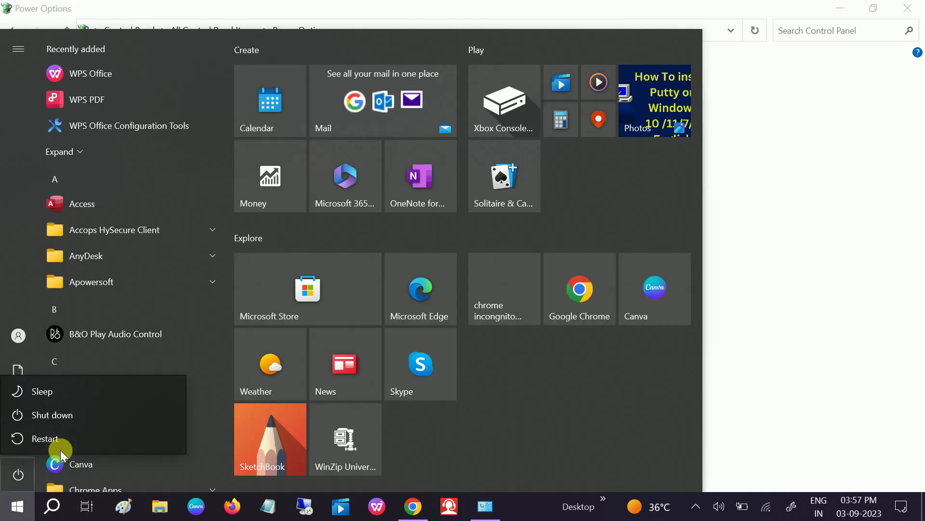
click(742, 312)
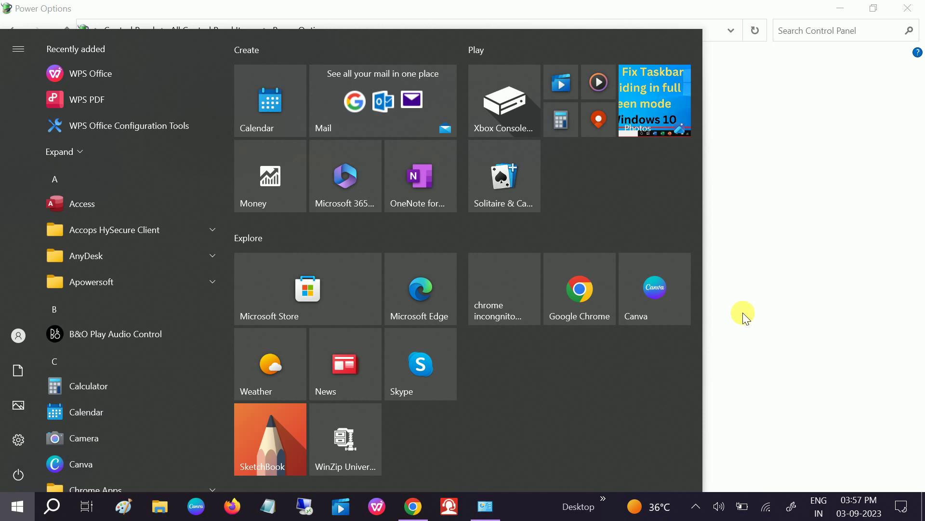
click(738, 314)
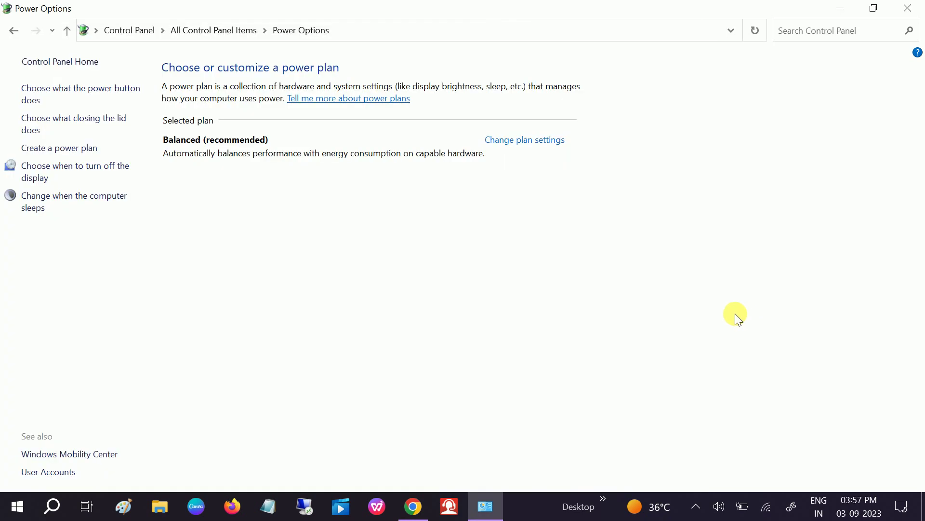
click(908, 8)
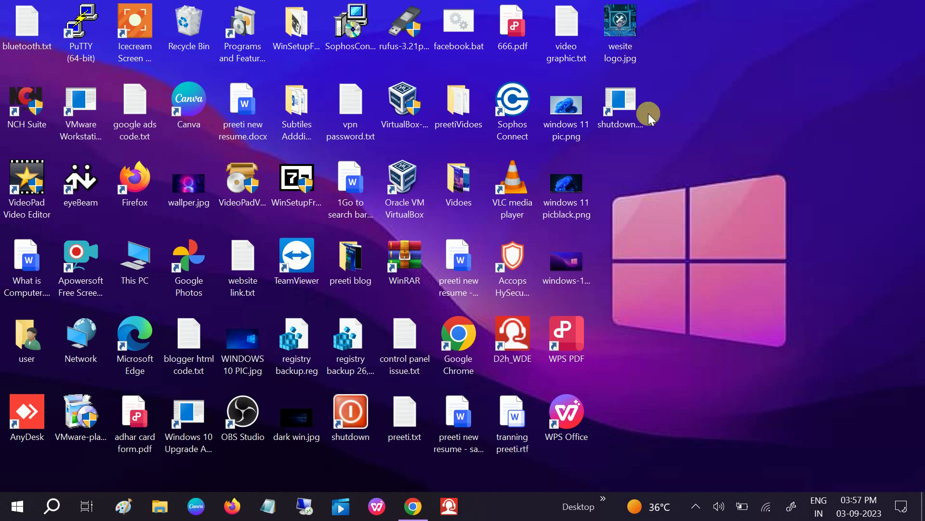
- Permanently delete the old shutdown shortcut and start a new desktop shortcut
click(619, 110)
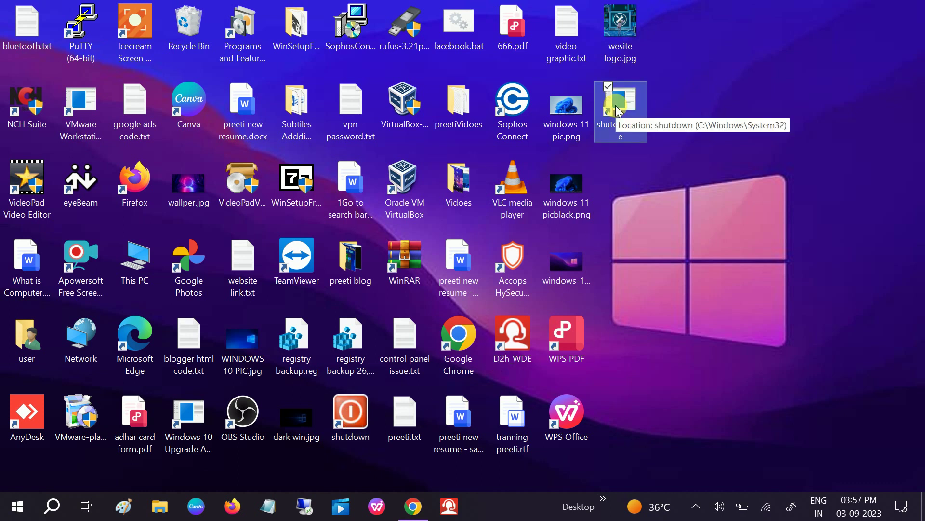
key(shift+Delete)
key(Return)
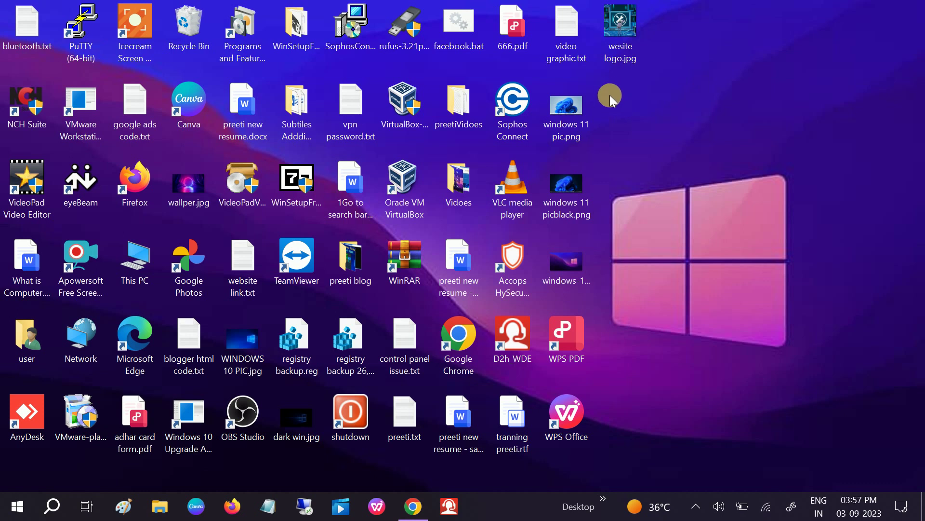
right_click(613, 100)
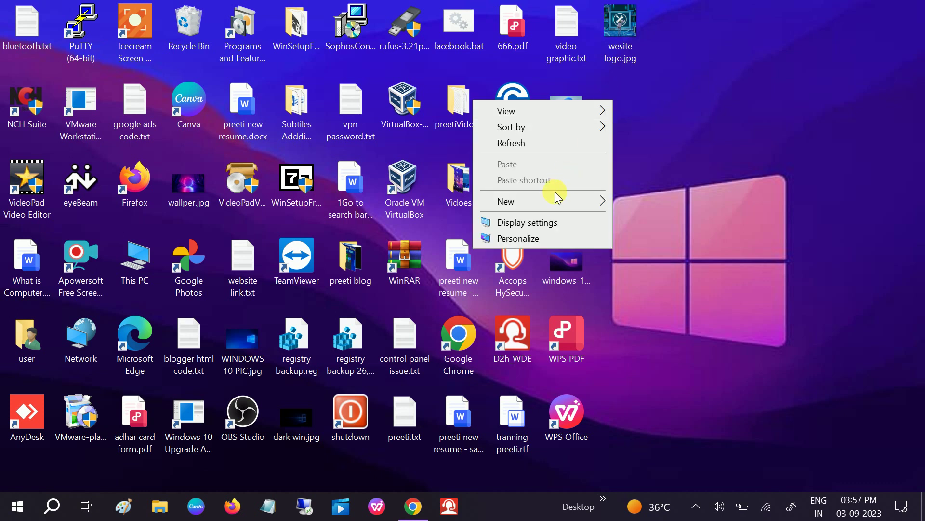
mouse_move(553, 198)
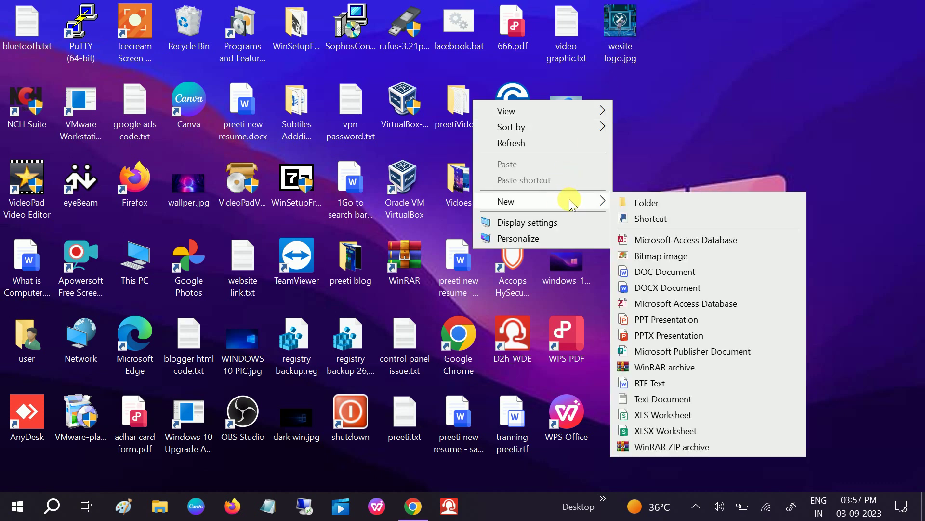
click(646, 218)
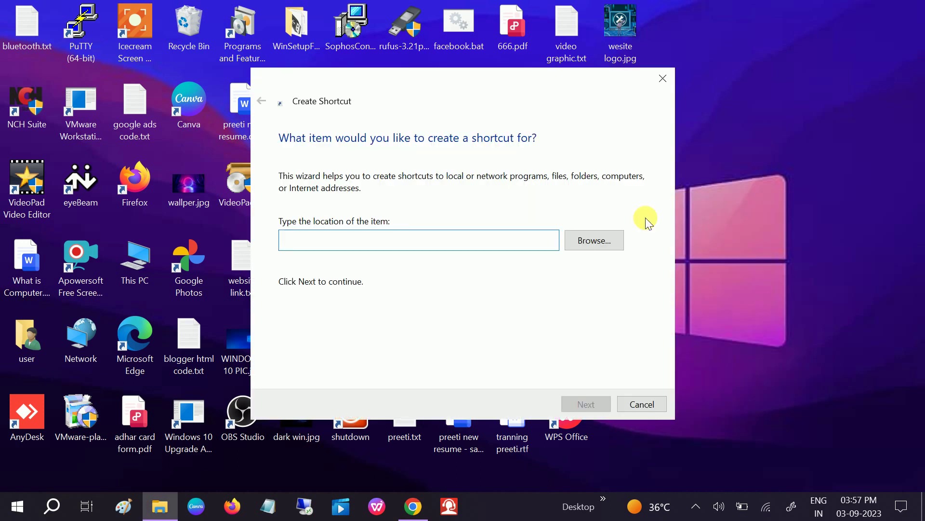
- Enter 'shutdown /s /t 0' as the shortcut's item location and select the text
text(Shutd)
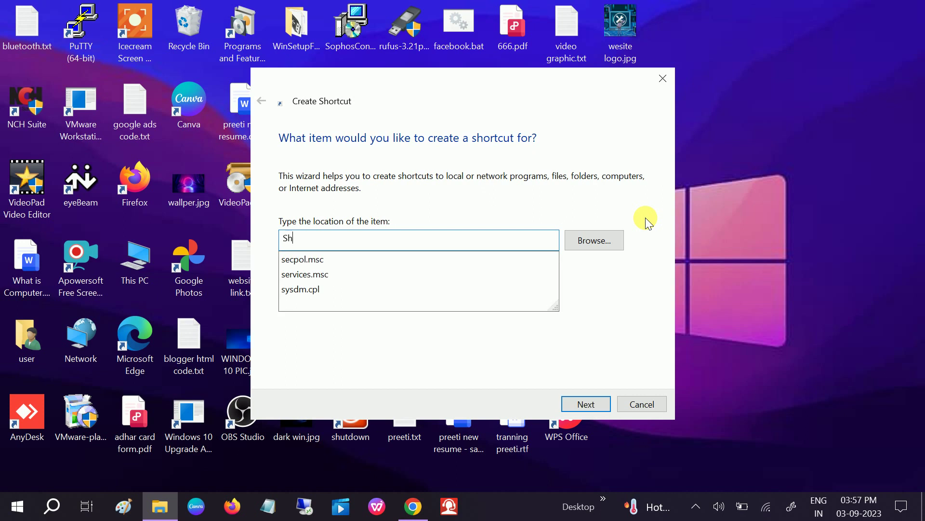
key(BackSpace)
key(BackSpace)
key(BackSpace)
key(BackSpace)
key(BackSpace)
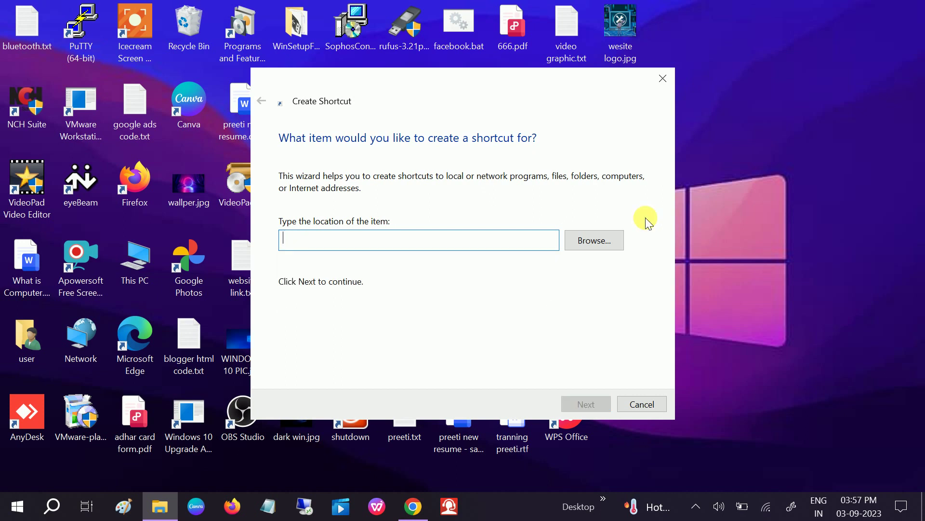
text(shutdown)
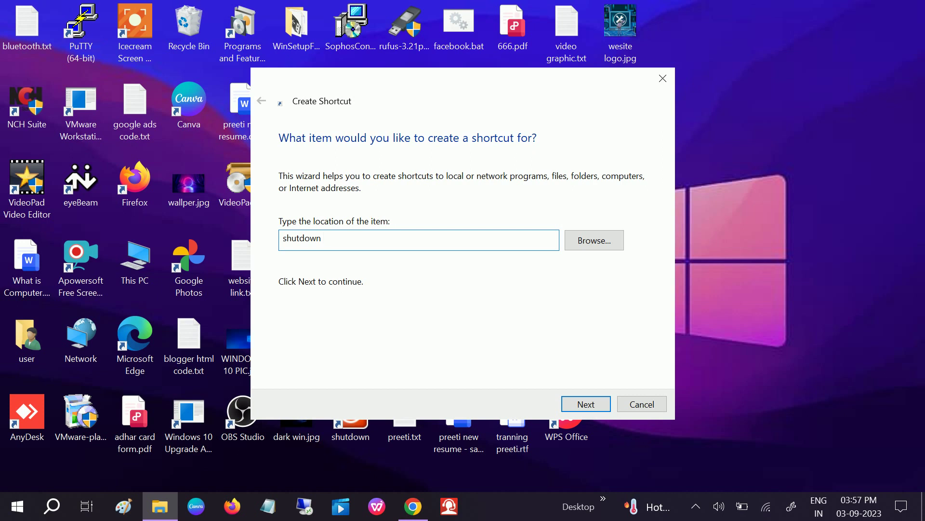
text( /s /t 0)
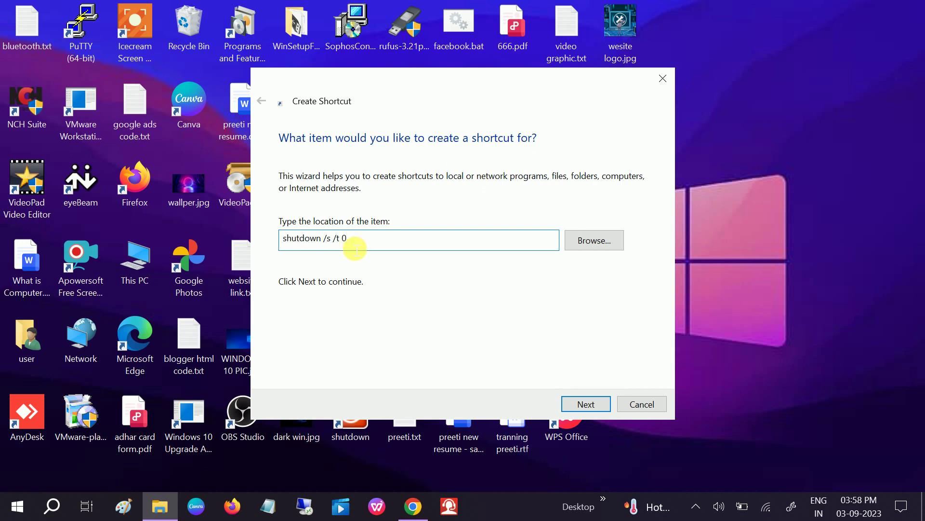
key(BackSpace)
text(10)
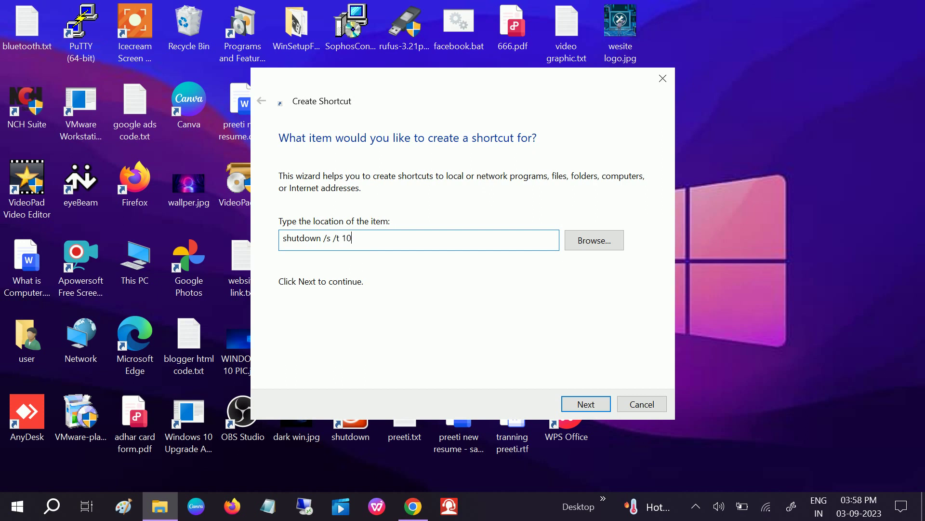
key(BackSpace)
key(BackSpace)
text(0)
drag(373, 245, 275, 248)
key(ctrl+c)
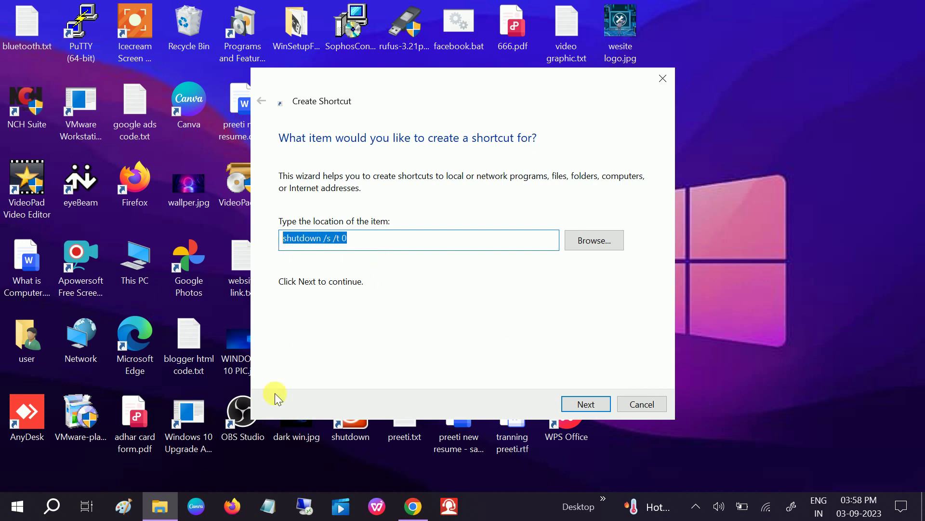
- Paste the command into Notepad, then finish the shortcut named shutdown.exe
click(272, 506)
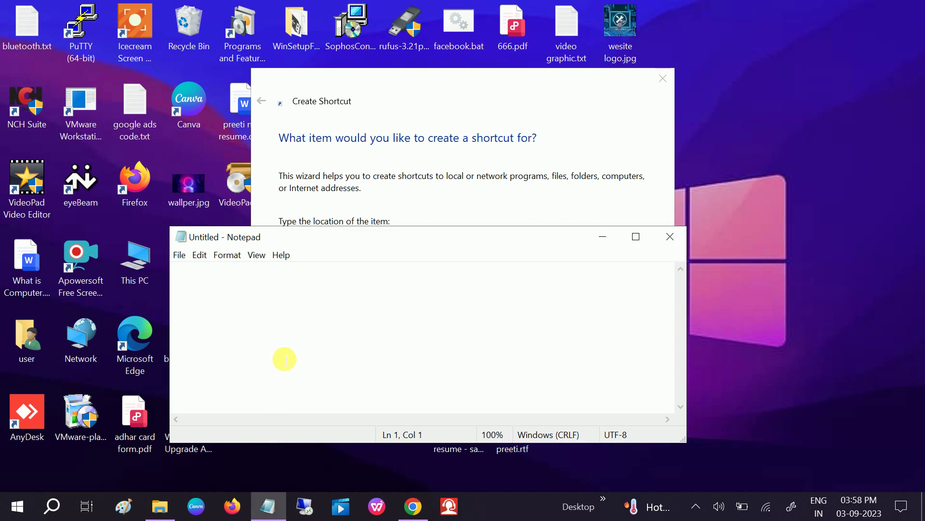
key(ctrl+v)
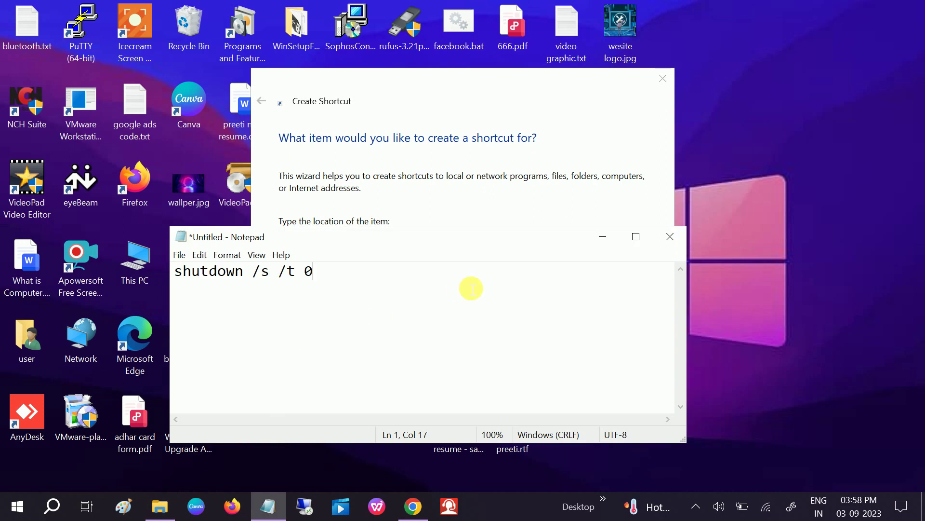
click(603, 238)
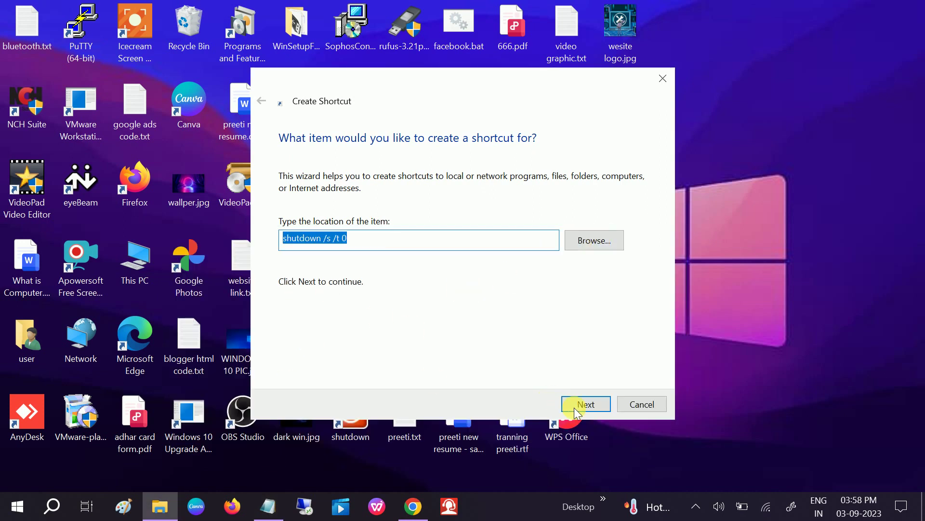
click(587, 407)
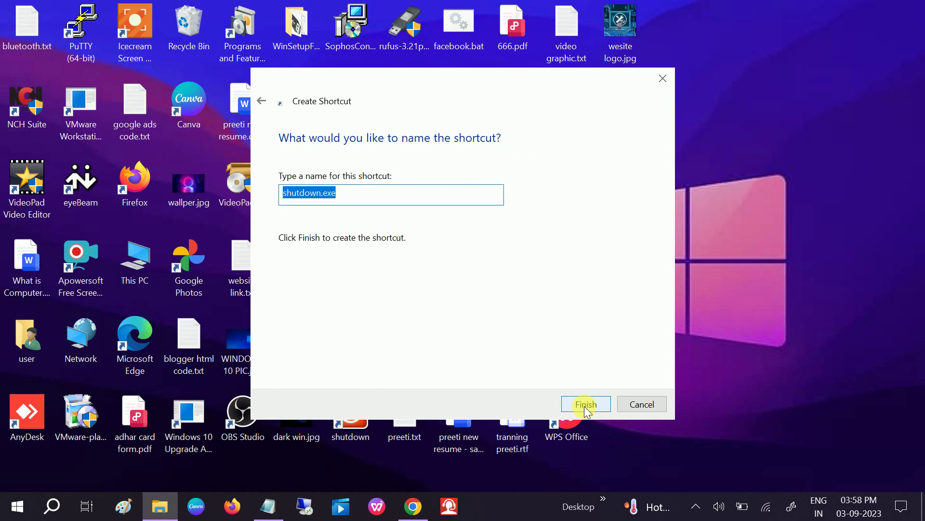
click(348, 198)
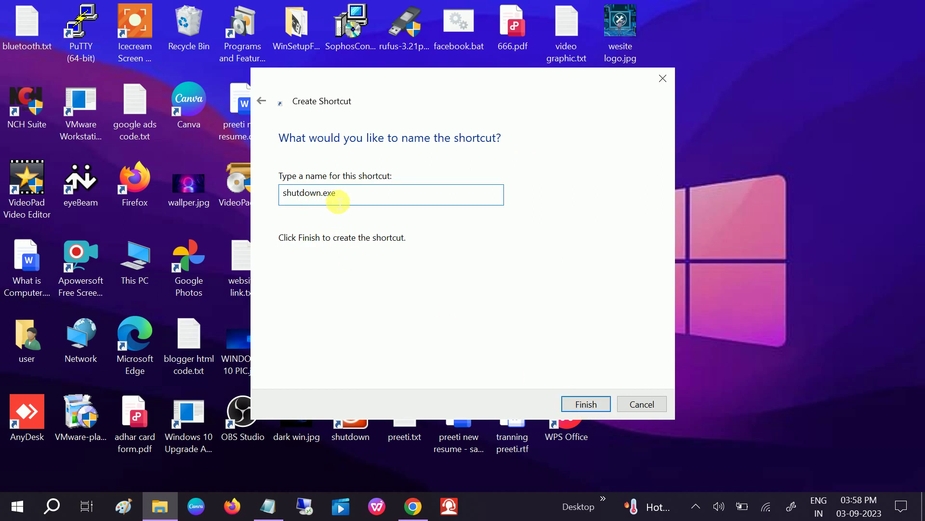
click(582, 404)
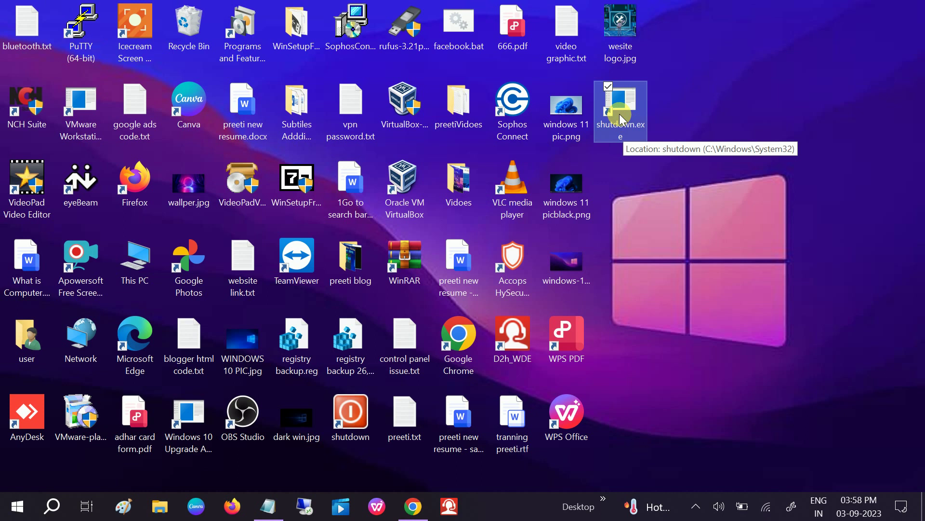
- Open shutdown.exe's properties, showing target C:\Windows\System32\shutdown.exe /s /t 0, and check Advanced
double_click(621, 116)
right_click(621, 117)
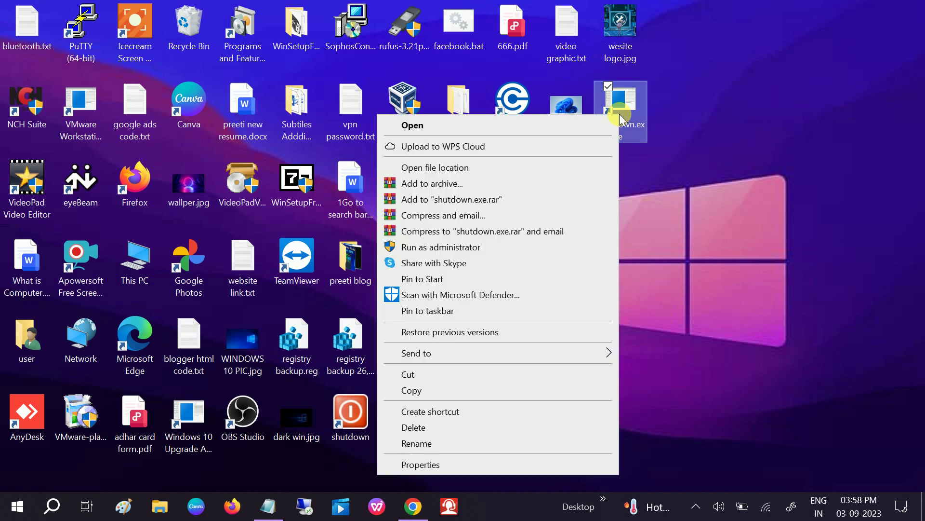
click(444, 462)
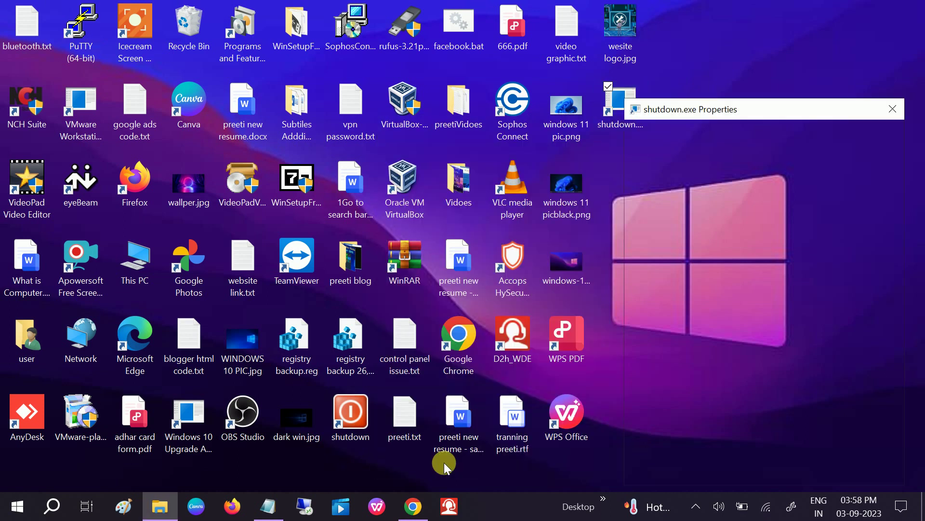
click(353, 434)
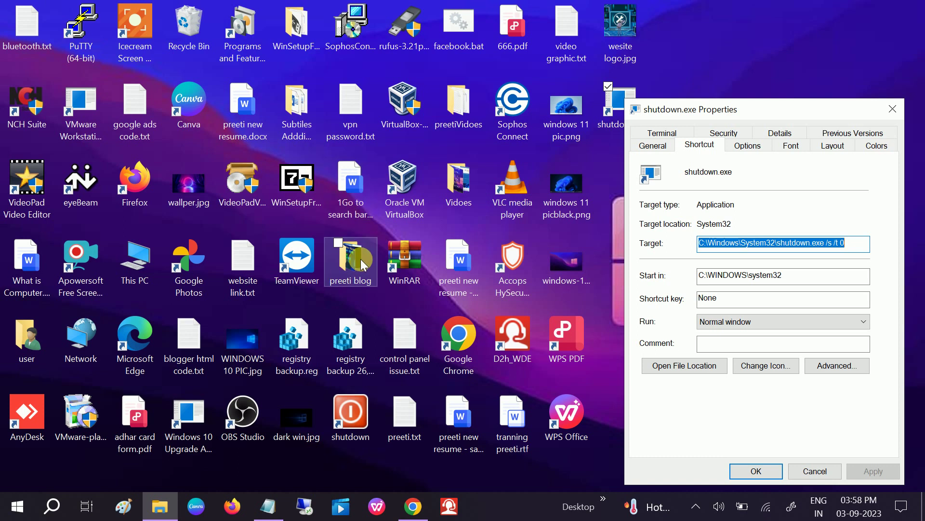
click(829, 366)
click(882, 321)
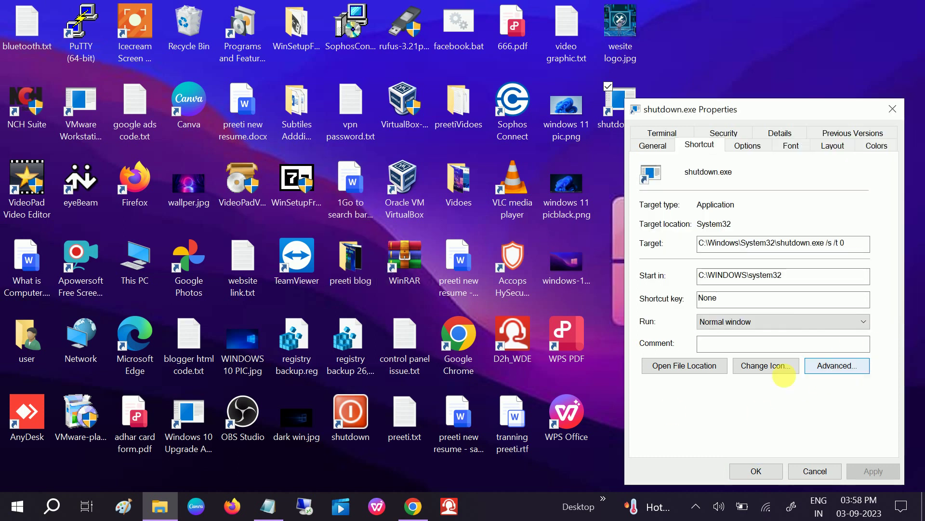
- Change the shutdown.exe shortcut's icon to the red power icon from SHELL32 and apply it
click(771, 368)
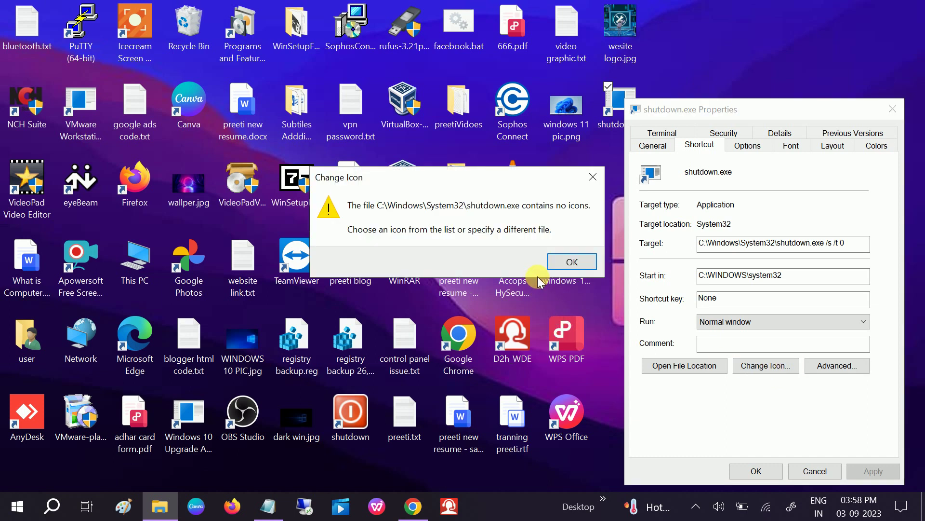
click(576, 260)
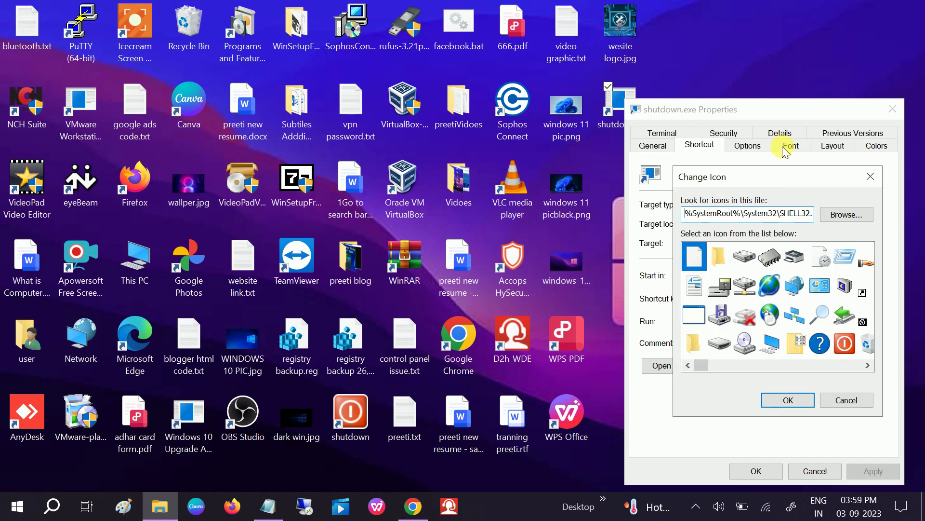
click(844, 345)
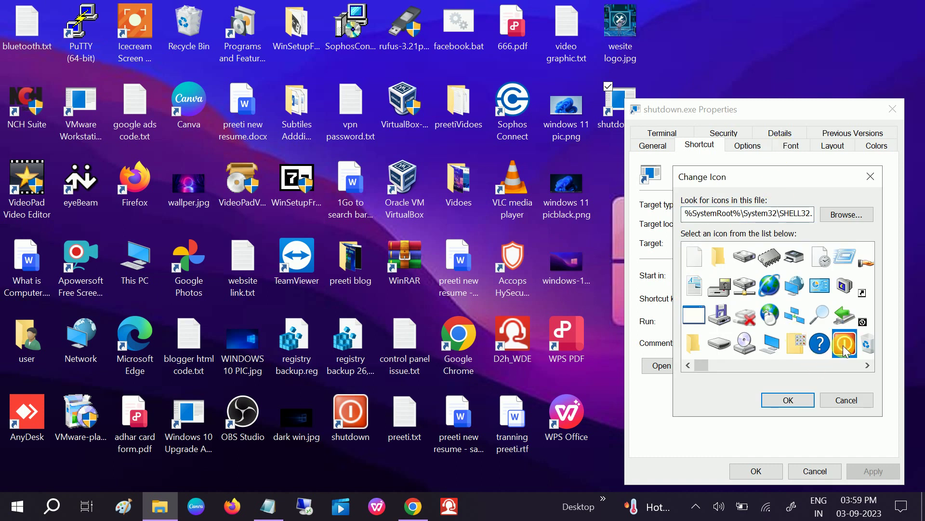
click(789, 399)
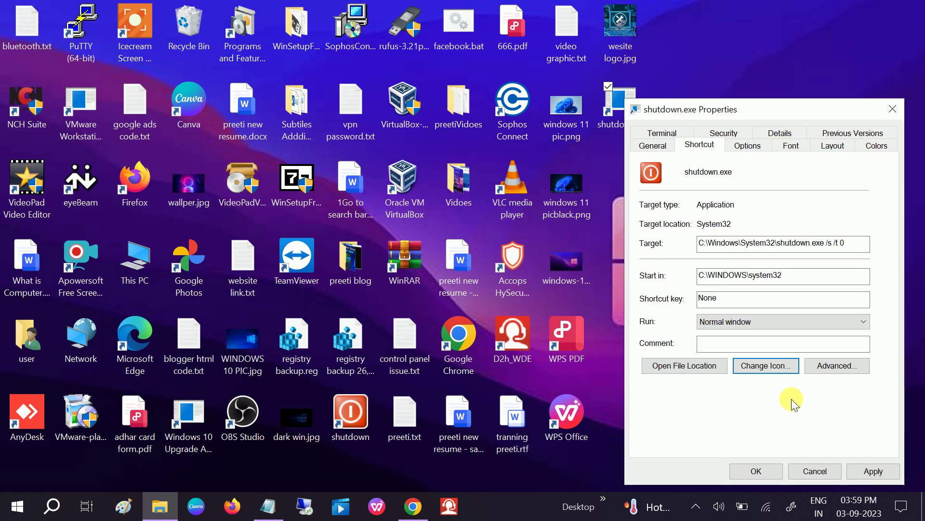
click(874, 470)
click(750, 473)
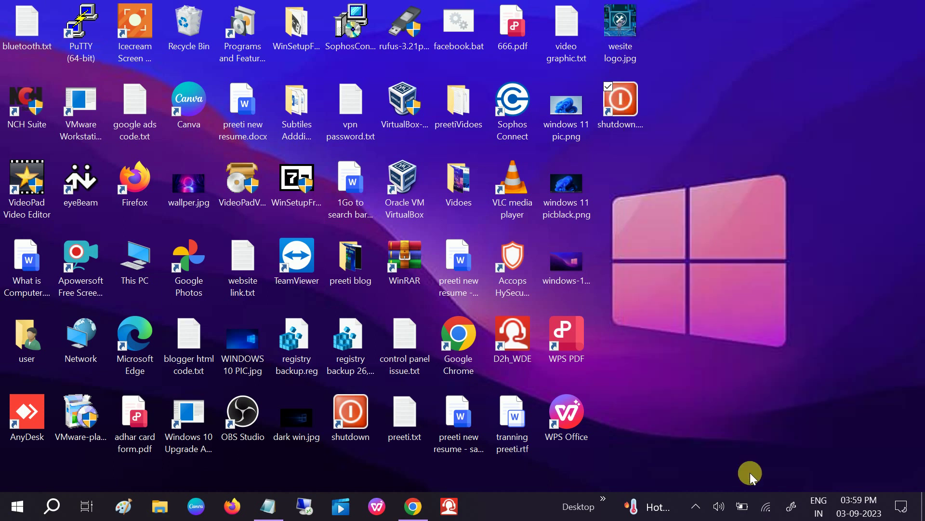
click(625, 117)
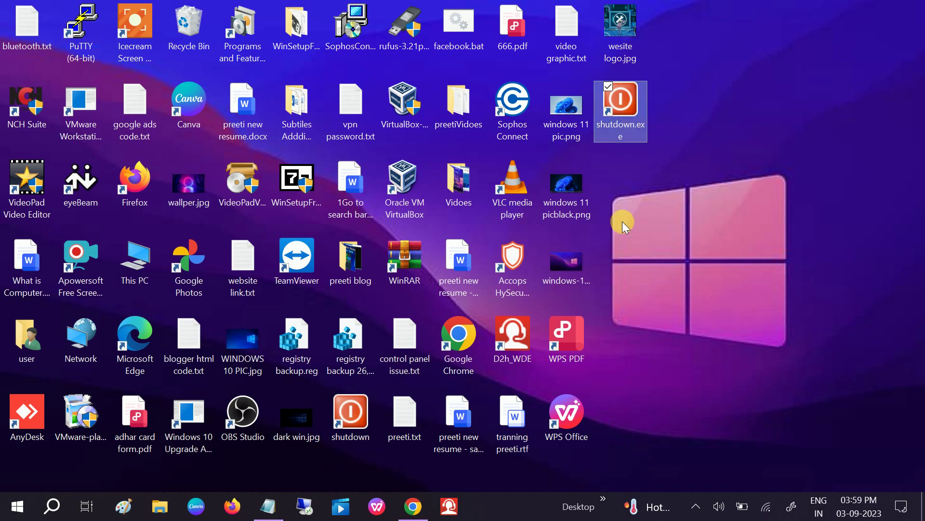
key(shift+Delete)
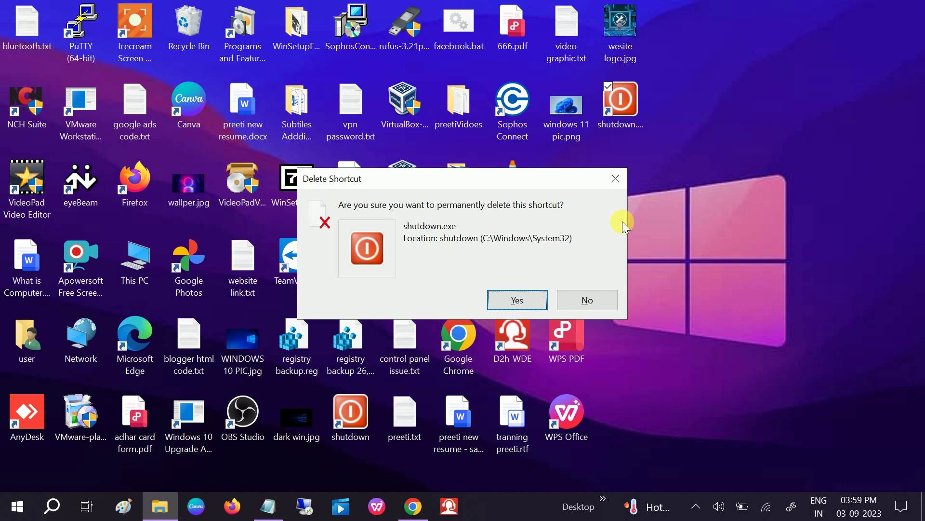
key(Return)
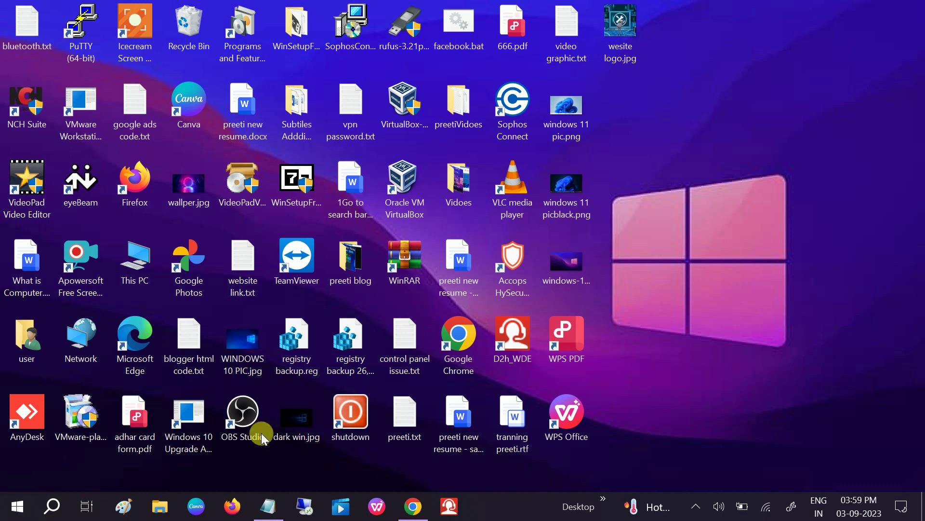
right_click(641, 138)
click(562, 184)
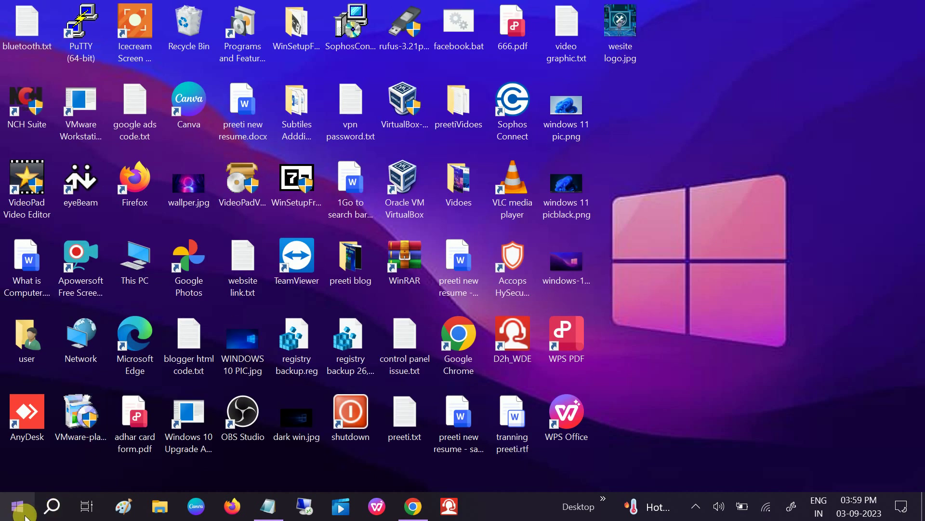
- Run the Windows Update troubleshooter from Troubleshoot's additional troubleshooters
click(52, 506)
text(t)
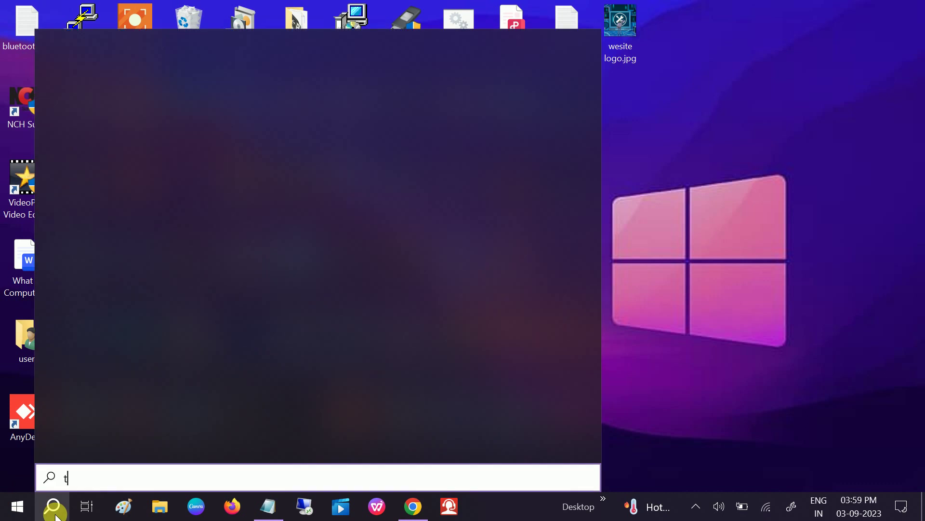
text(roub)
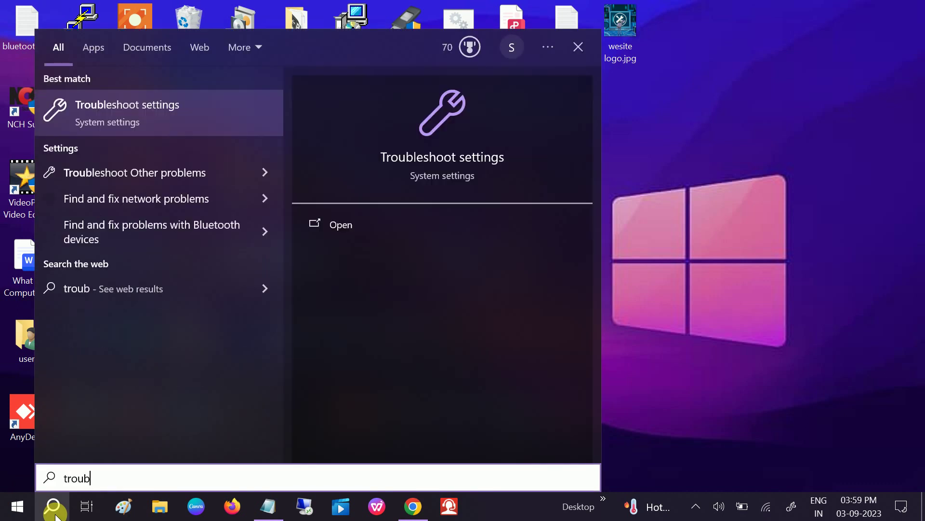
click(152, 120)
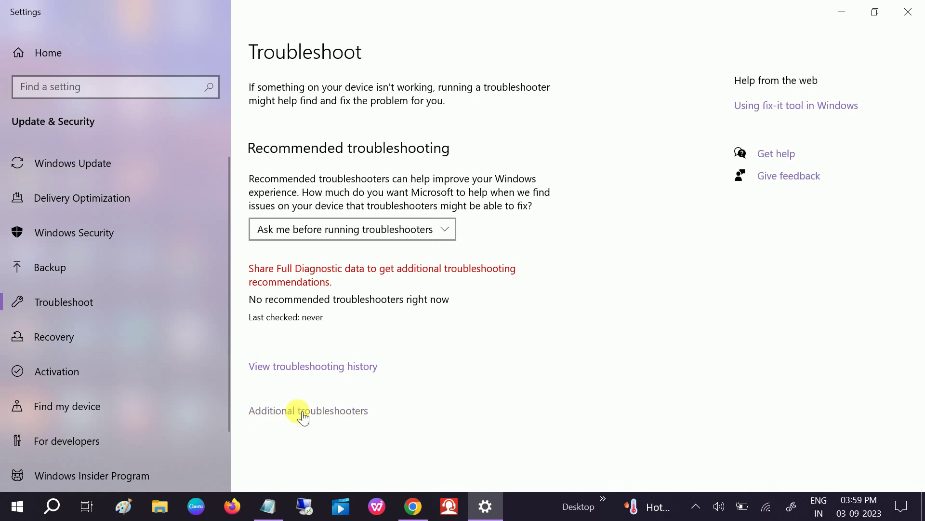
click(300, 411)
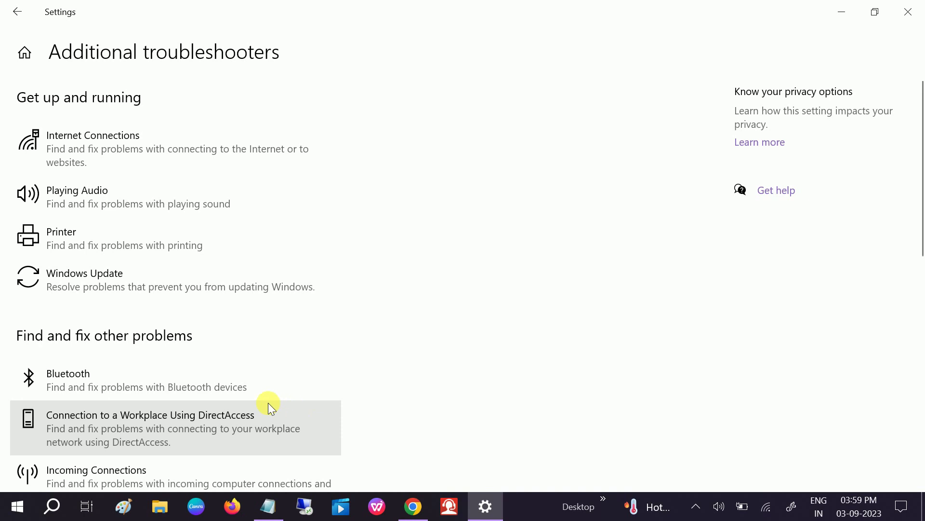
click(131, 292)
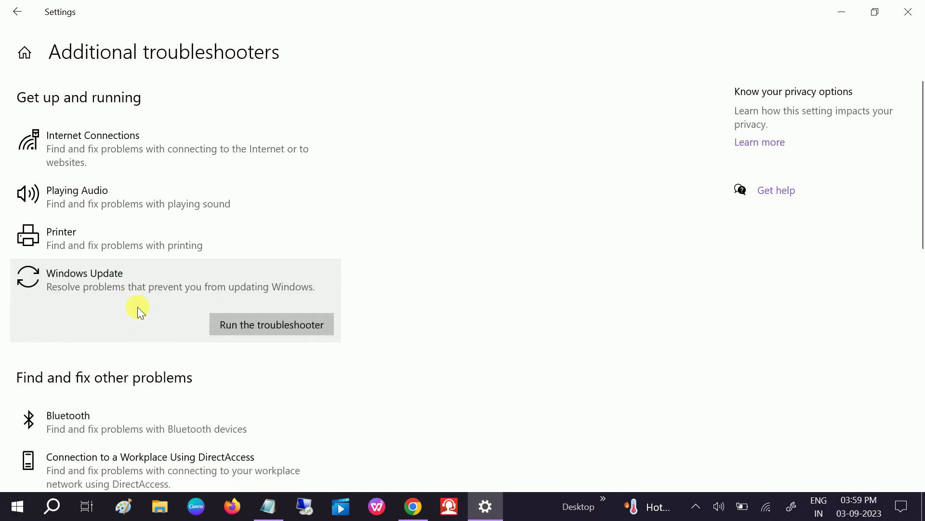
click(282, 323)
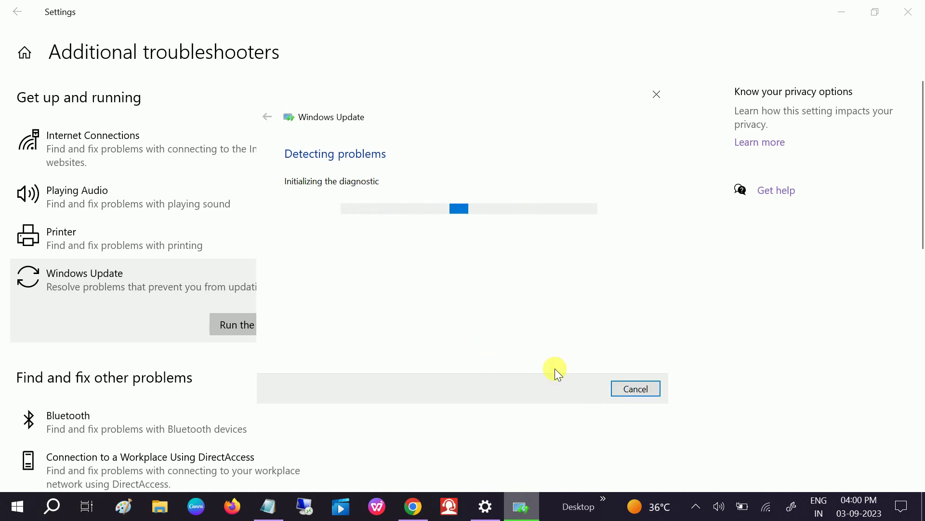
- Cancel the troubleshooter and close Settings
click(629, 386)
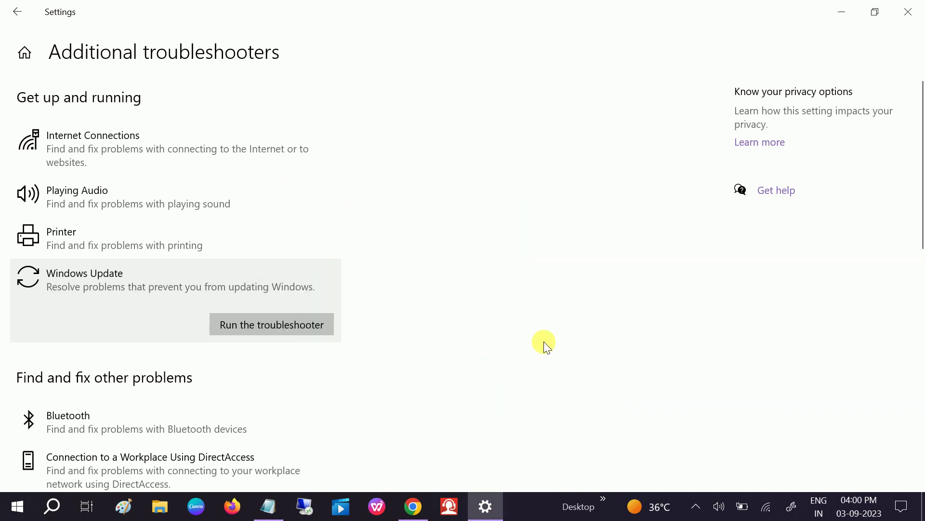
click(910, 6)
right_click(687, 91)
- Refresh the desktop, then launch Device Manager via a 'devi' search and maximize it
click(626, 132)
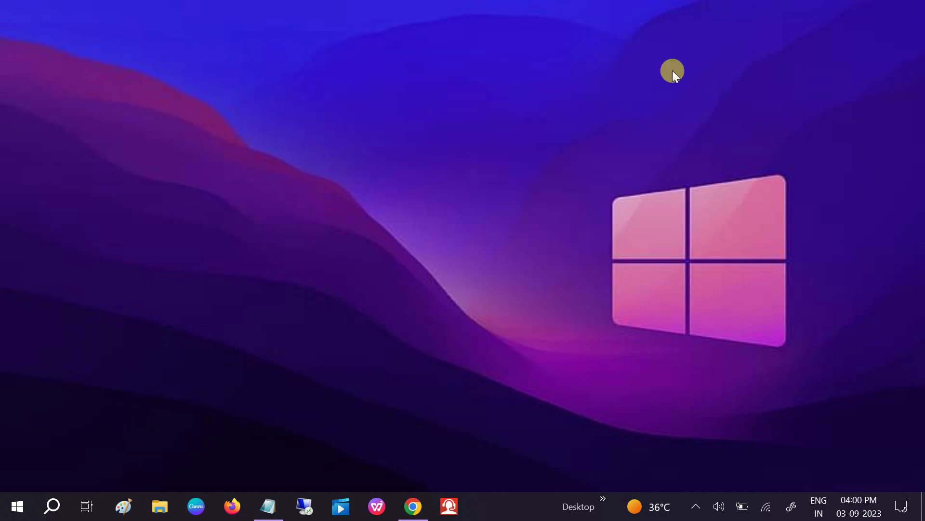
click(52, 507)
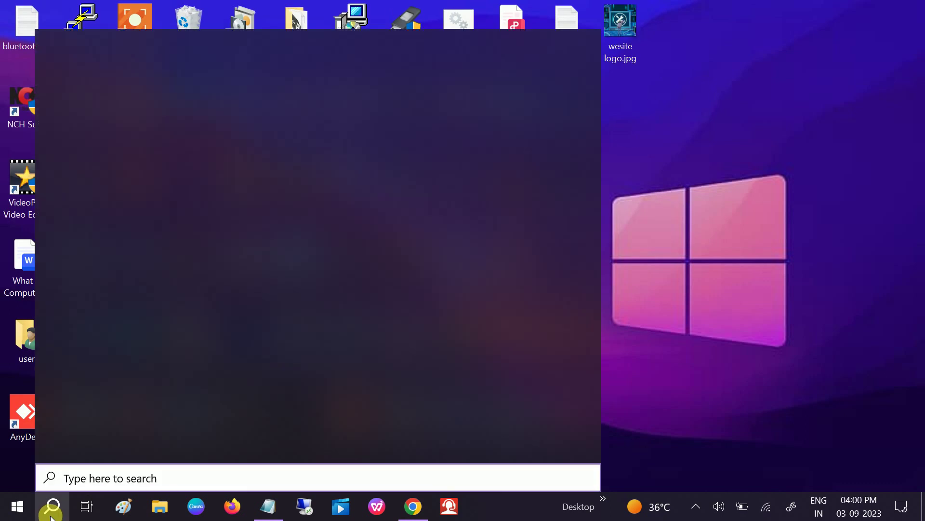
text(devi)
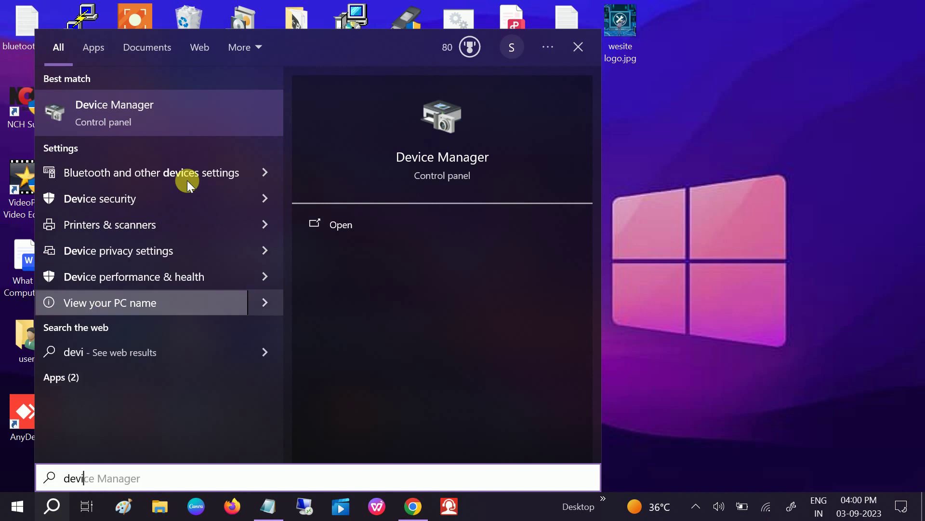
click(153, 126)
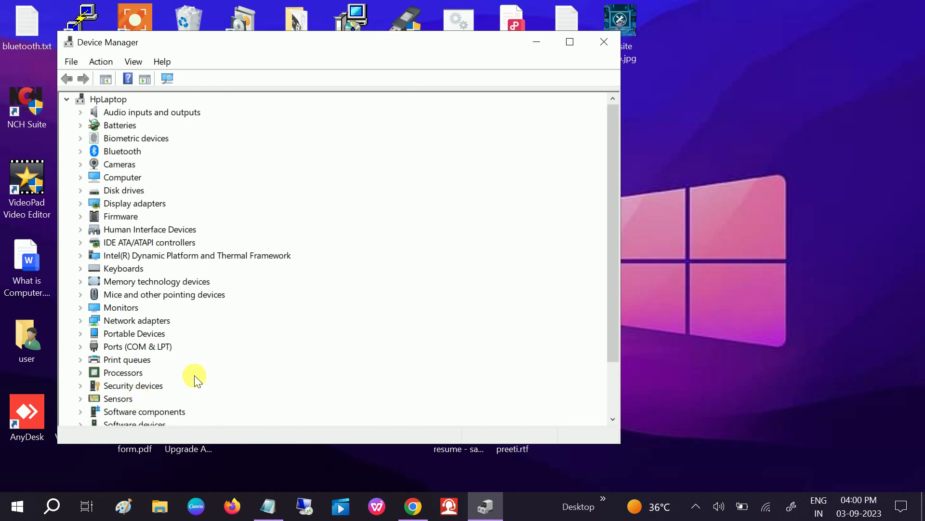
click(570, 42)
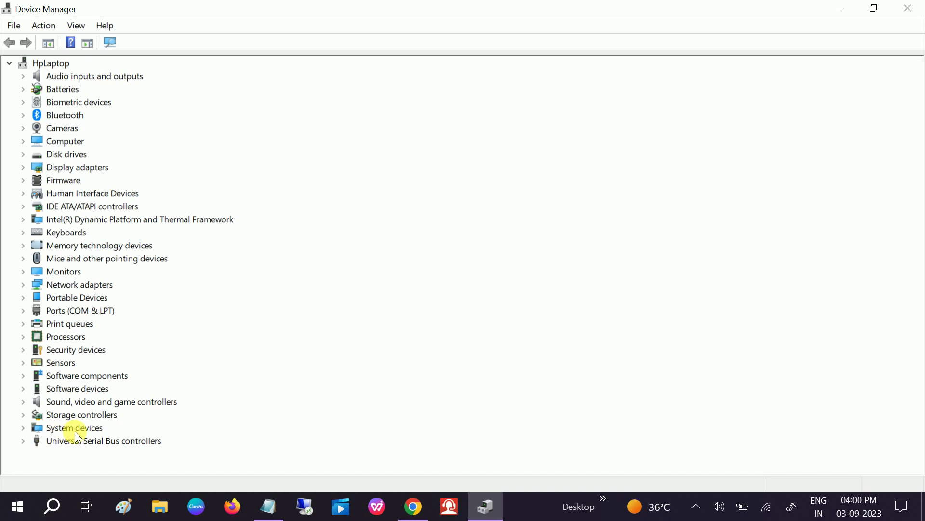
- Uninstall Intel(R) Management Engine Interface #1 from the System devices category
click(25, 430)
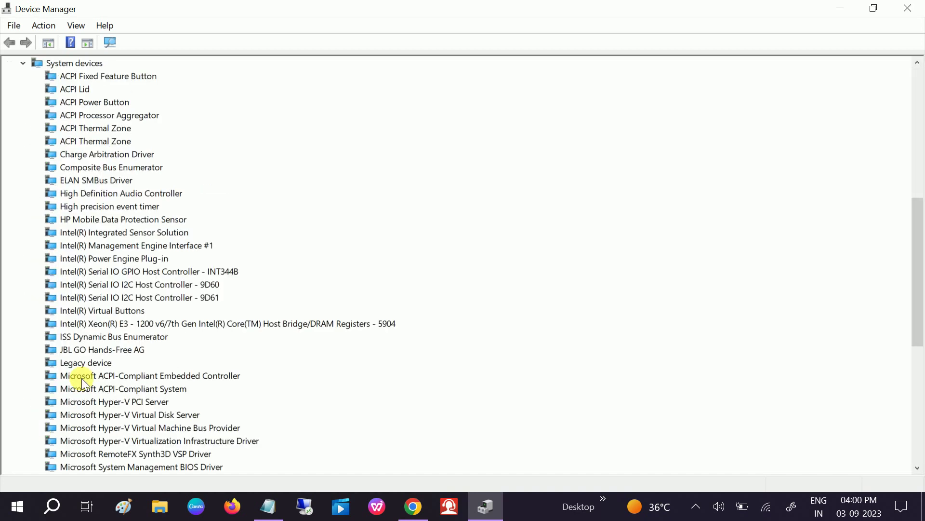
click(91, 248)
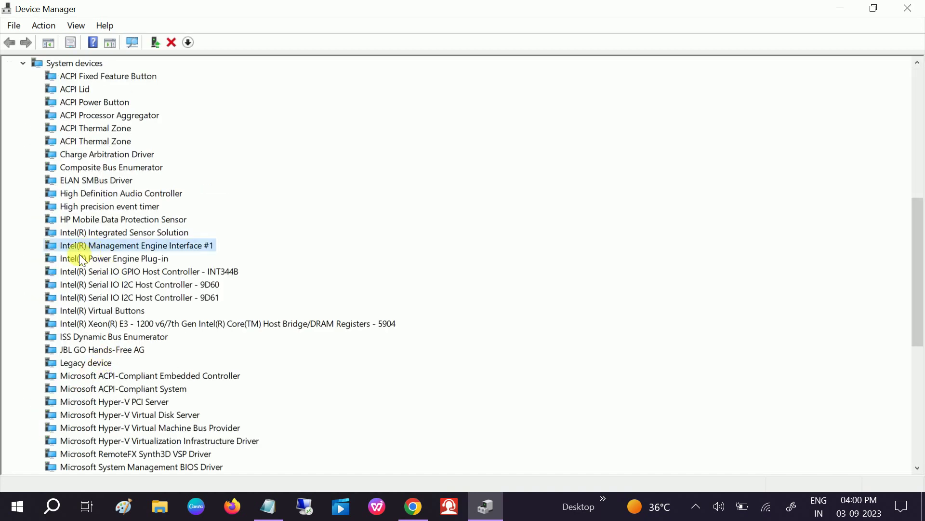
right_click(167, 250)
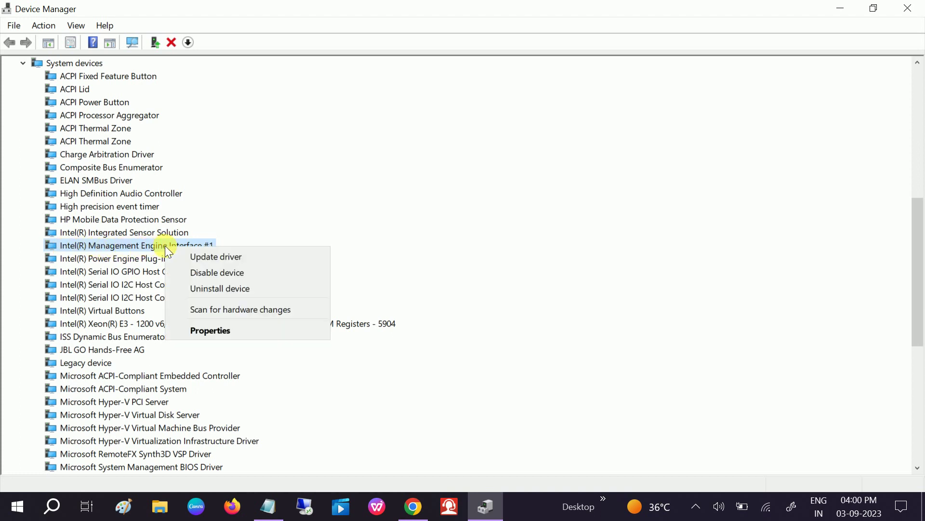
click(204, 291)
click(497, 309)
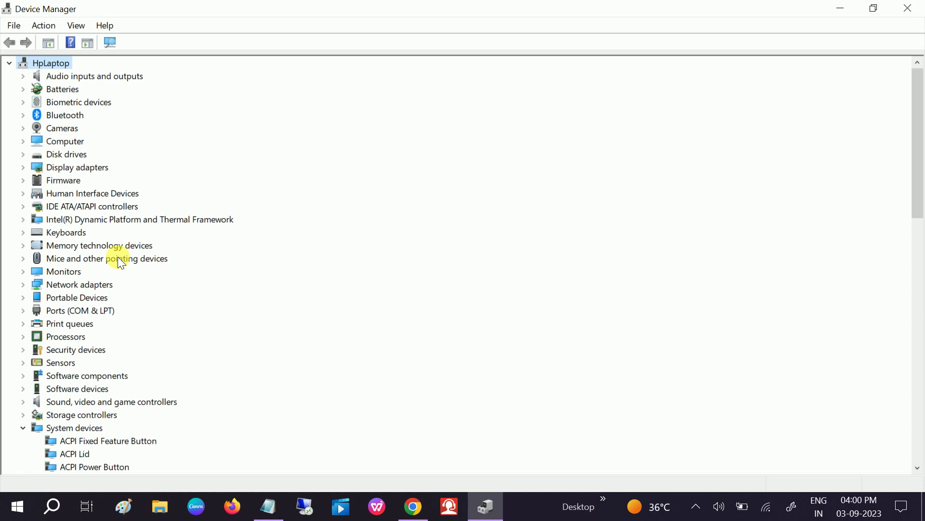
click(20, 498)
- View the Start menu's sleep, shut down and restart options, dismiss them, and close Device Manager
click(28, 478)
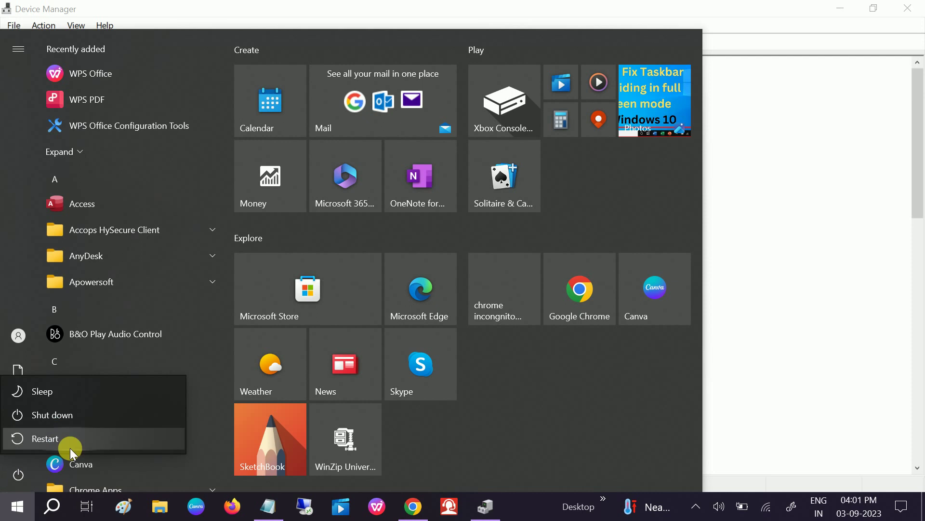
click(736, 213)
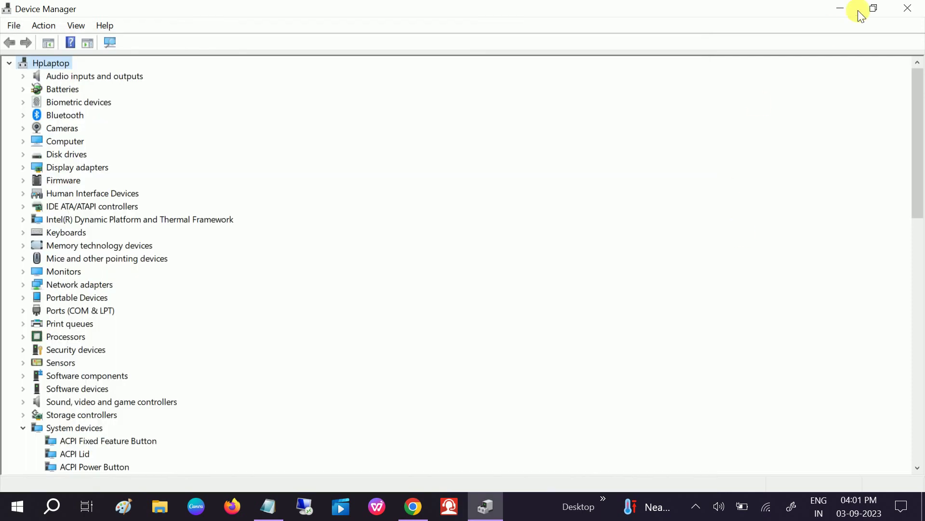
click(896, 12)
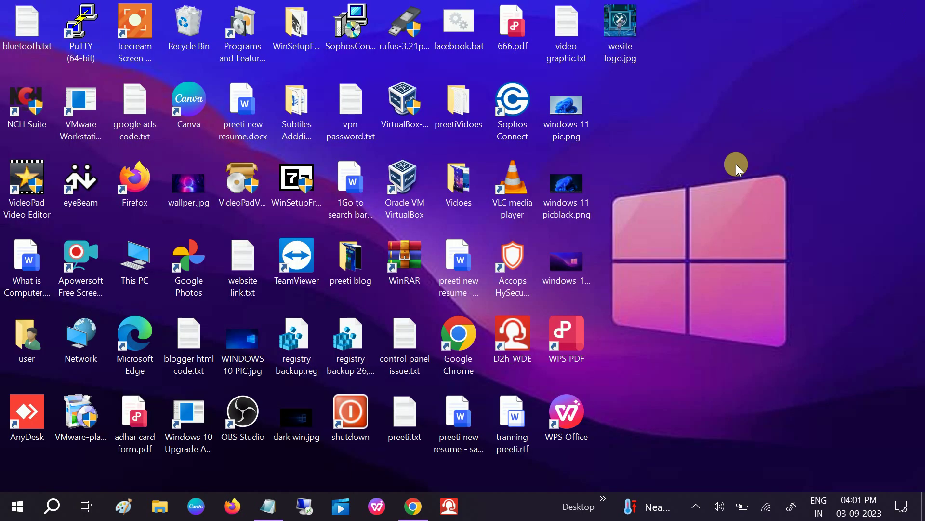